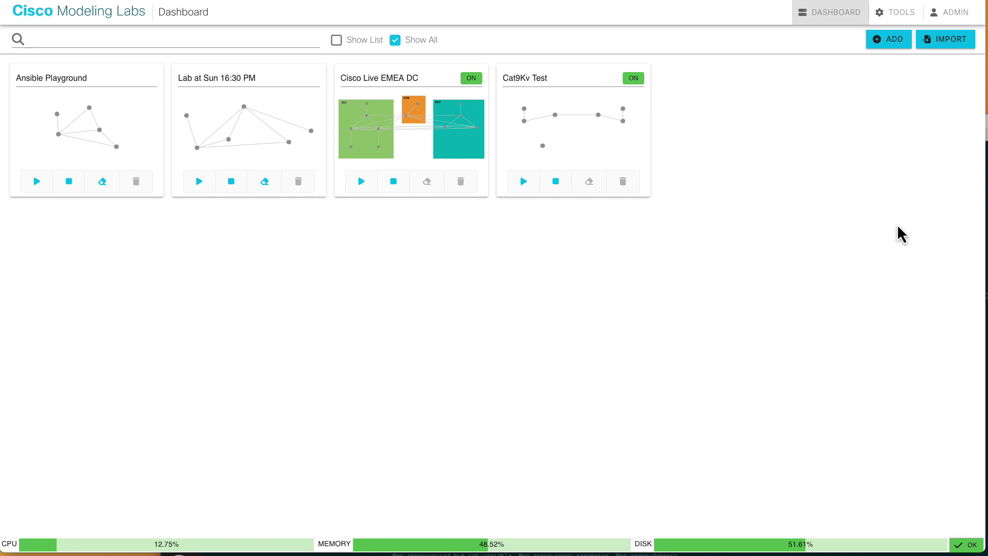
Show the CPU, memory, disk and VM statistics for the controller and both compute hosts.
left_click(336, 545)
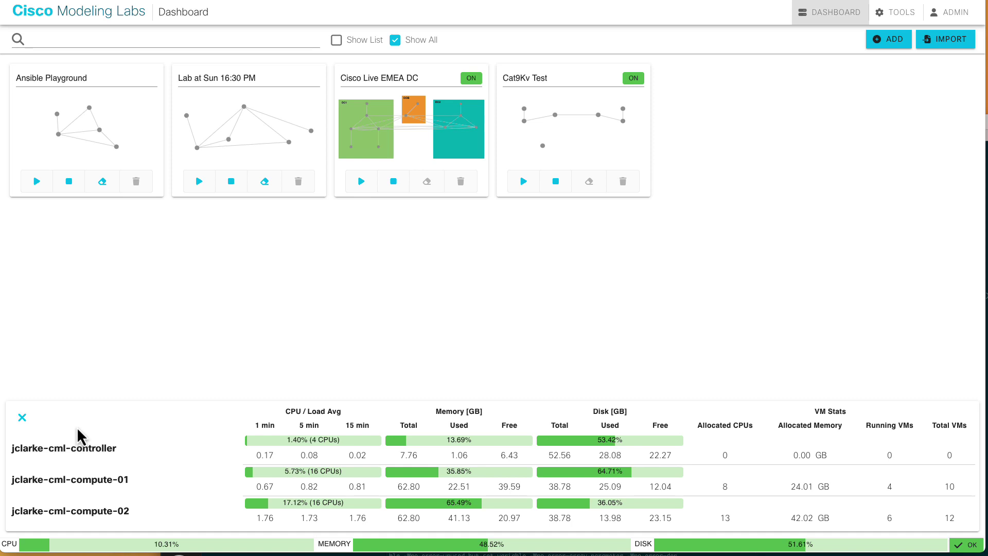
Confirm cml2_2.6.1-8_amd64.pkg is listed under Upgrade System's Uploaded Files, then return to the Dashboard.
left_click(23, 416)
left_click(894, 16)
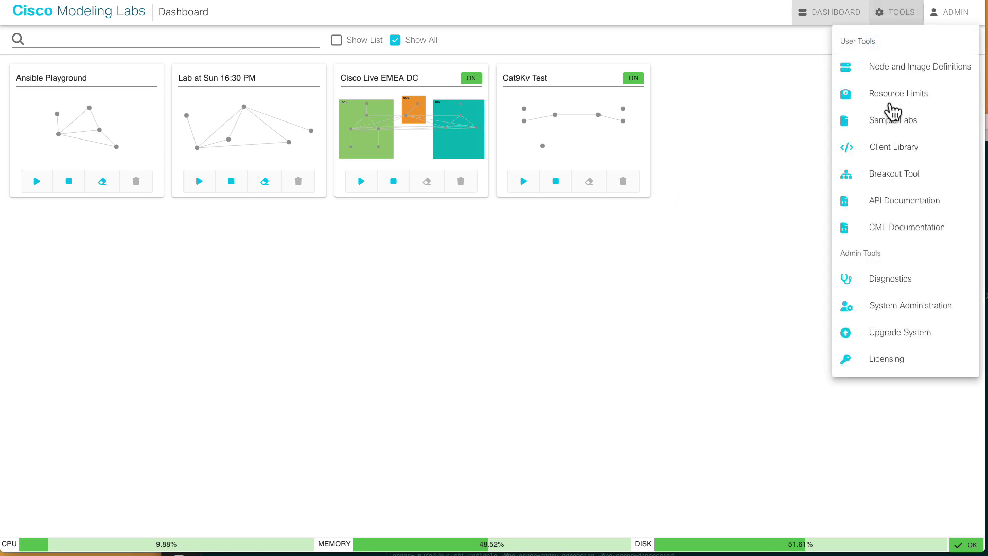
left_click(890, 334)
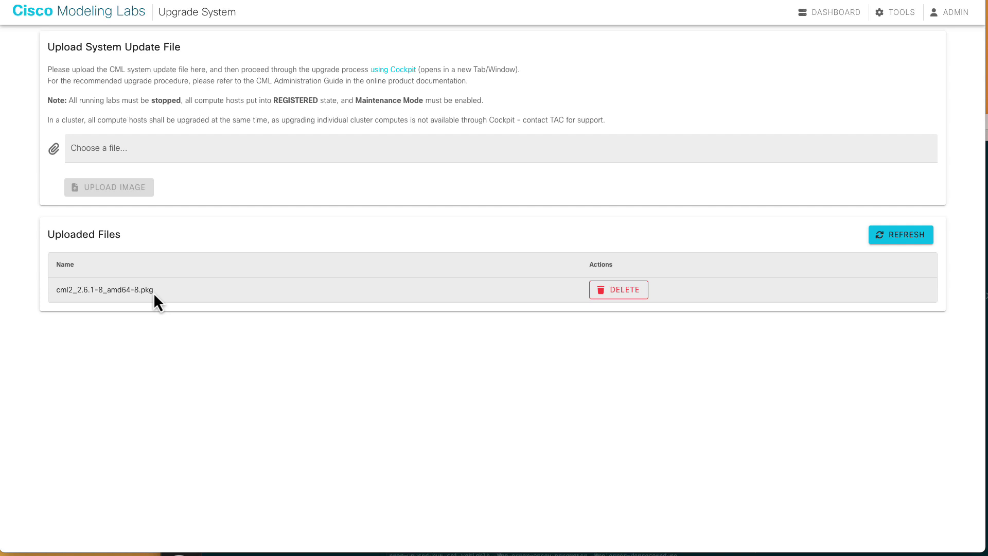
left_click(73, 18)
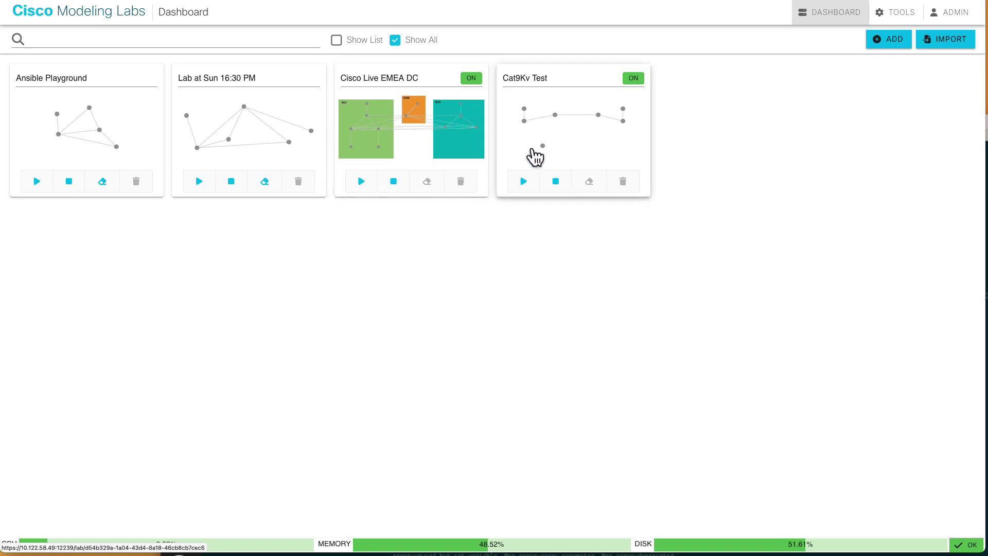
Stop the Cat9Kv Test and Cisco Live EMEA DC labs from their dashboard cards.
left_click(554, 181)
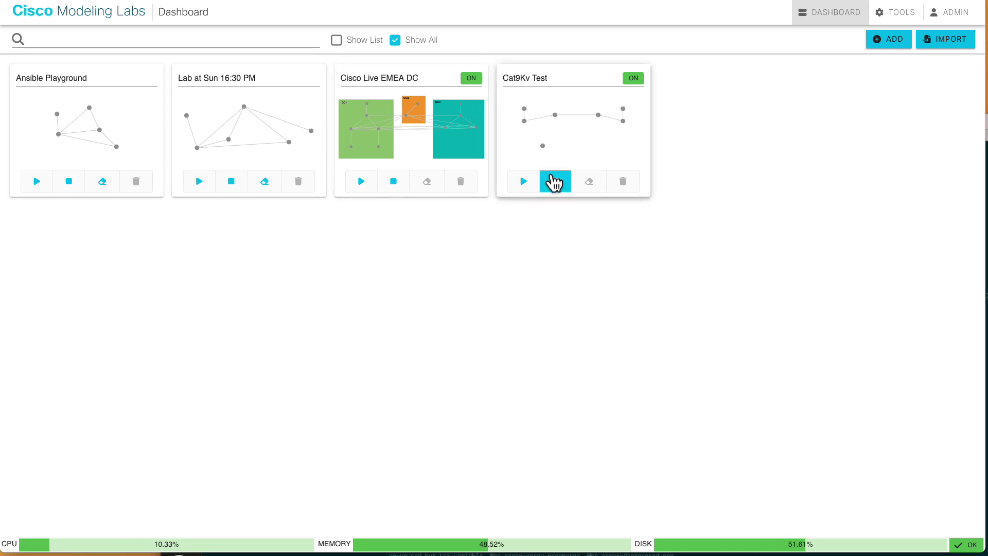
left_click(405, 186)
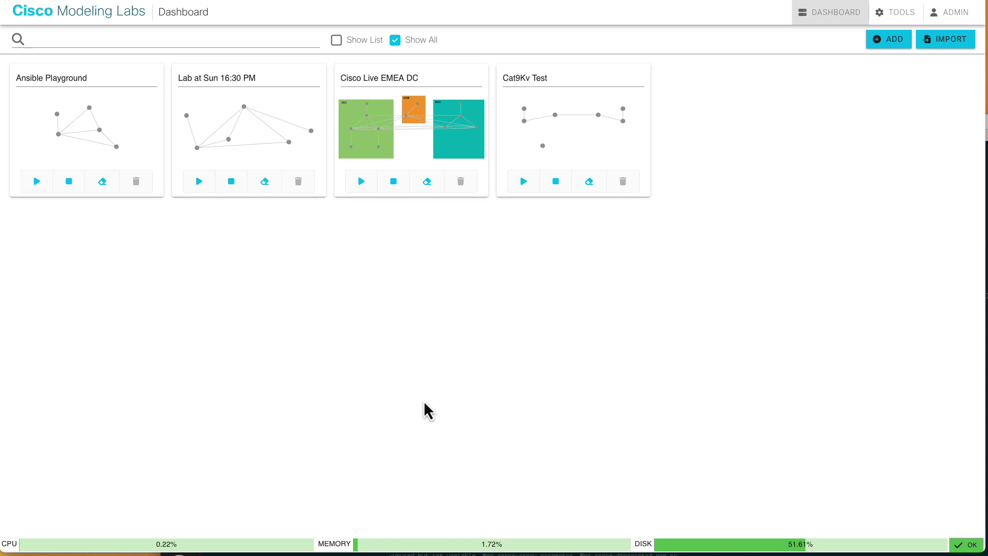
In System Administration, enable maintenance mode with the 'Planned System Maintenance' login notice and save.
left_click(894, 22)
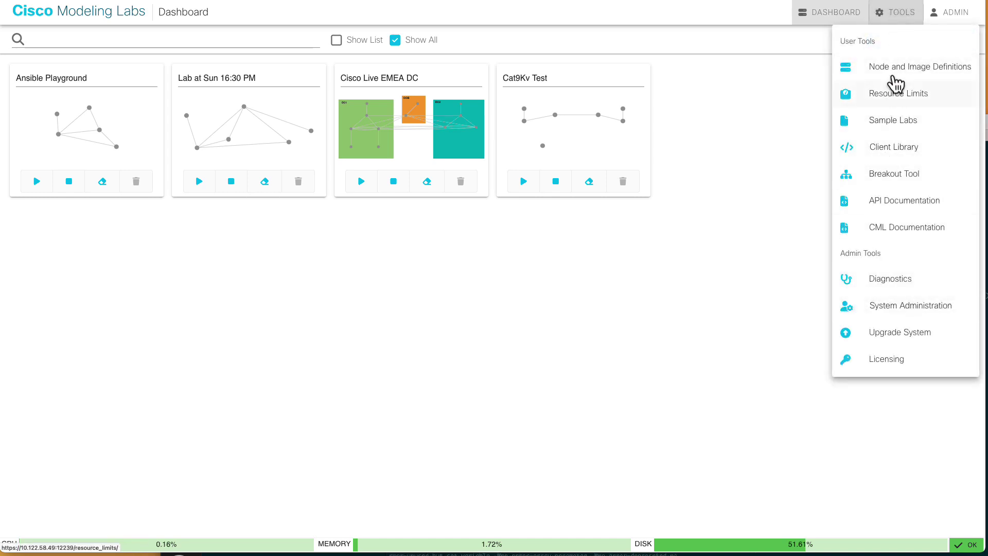
left_click(875, 306)
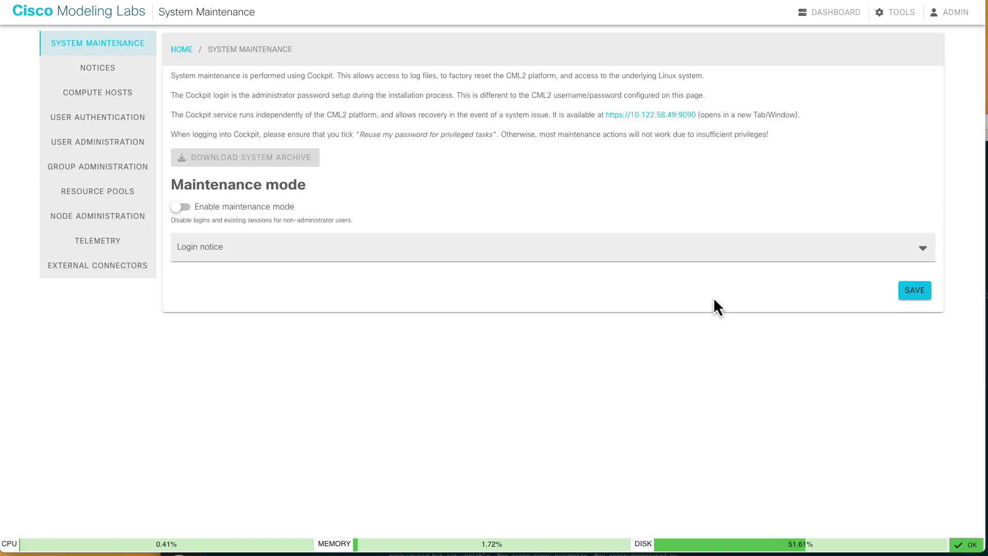
left_click(185, 207)
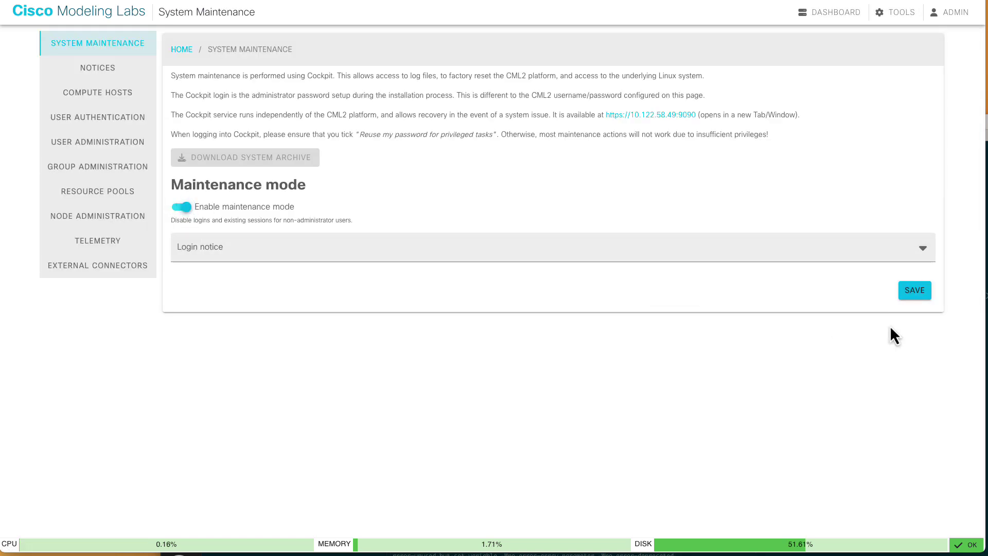
left_click(520, 249)
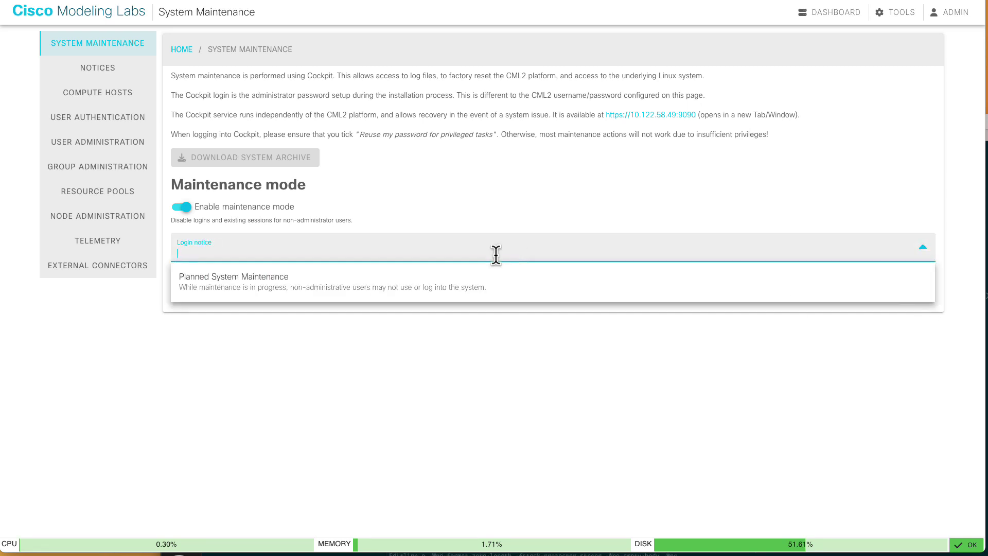
left_click(389, 282)
left_click(911, 291)
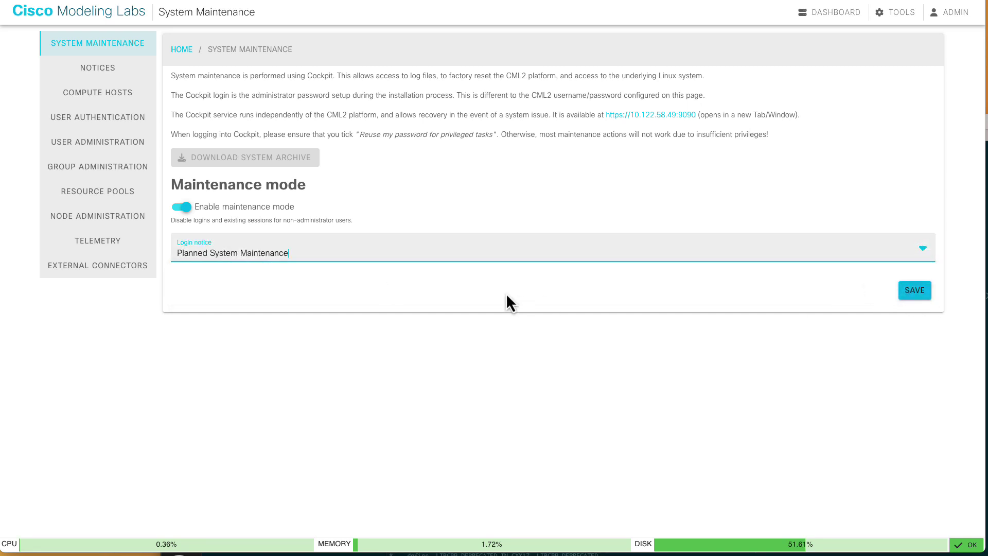
left_click(915, 295)
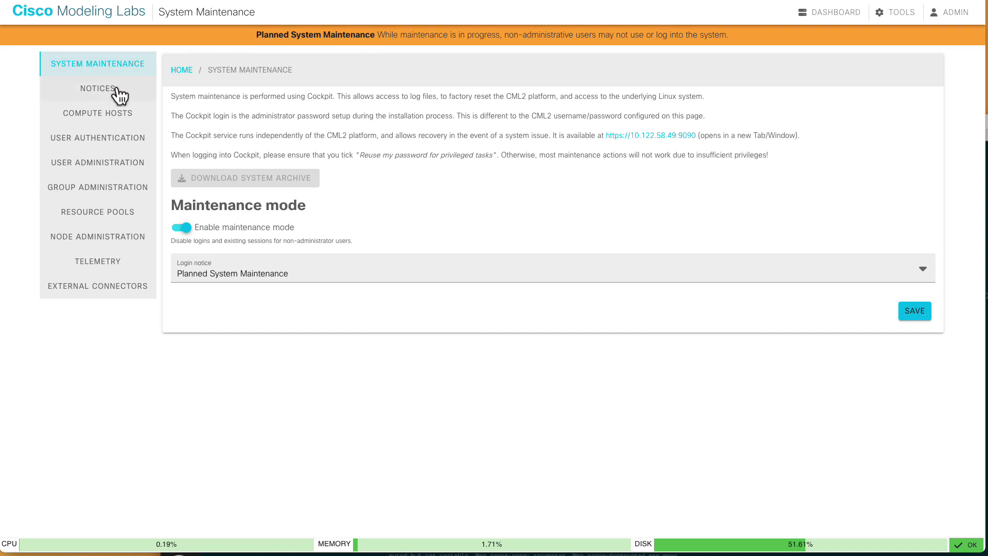
Select the controller and both compute hosts and change their admission state to REGISTERED.
left_click(103, 114)
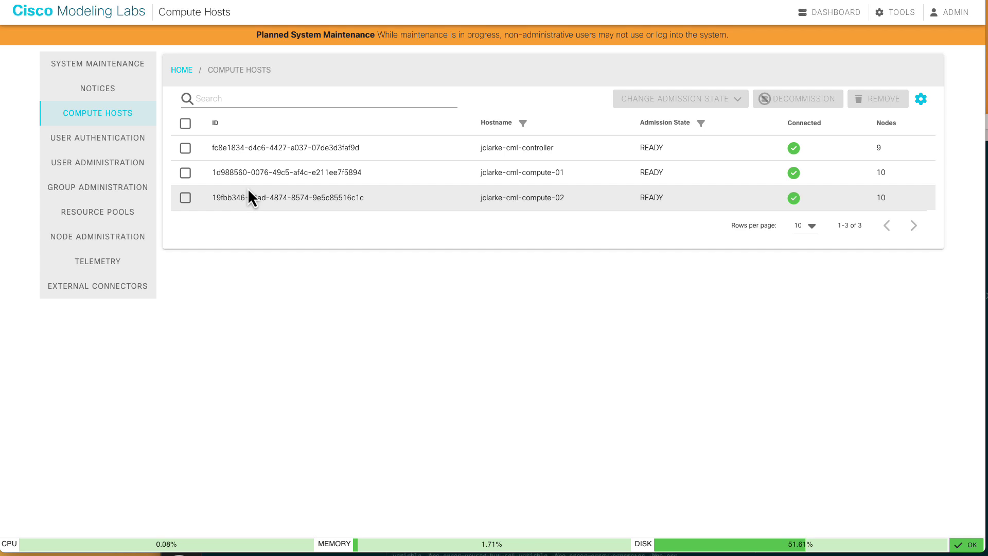
left_click(185, 148)
left_click(185, 173)
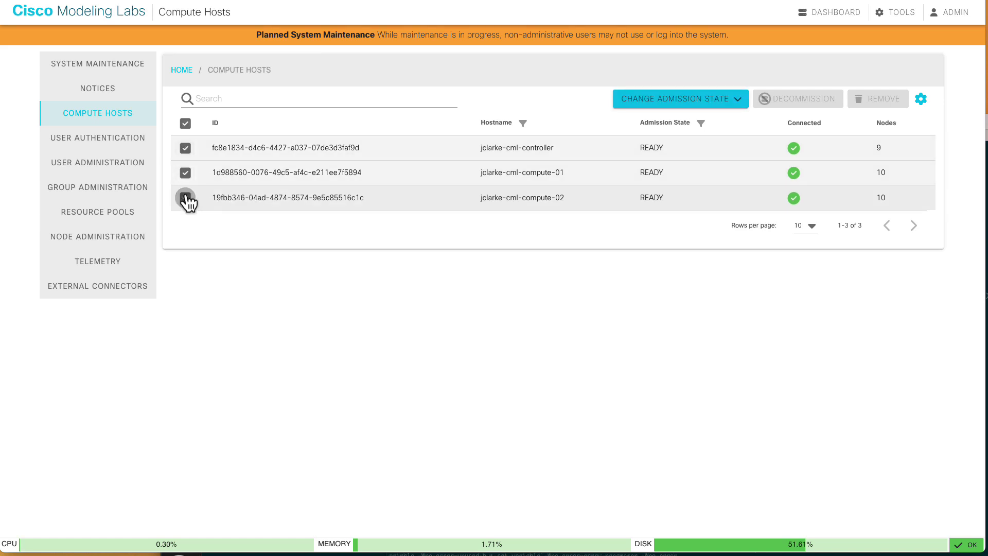
left_click(185, 197)
left_click(658, 100)
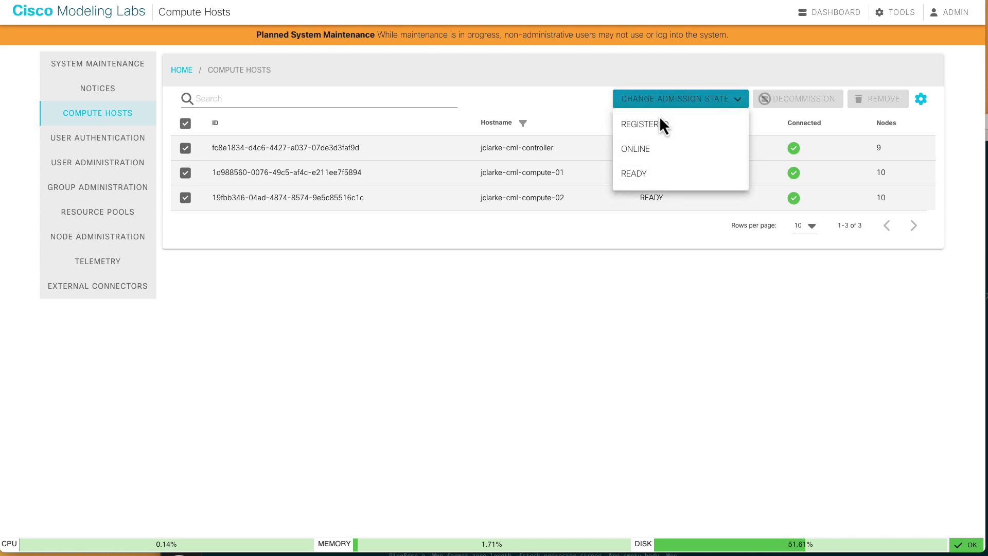
left_click(663, 133)
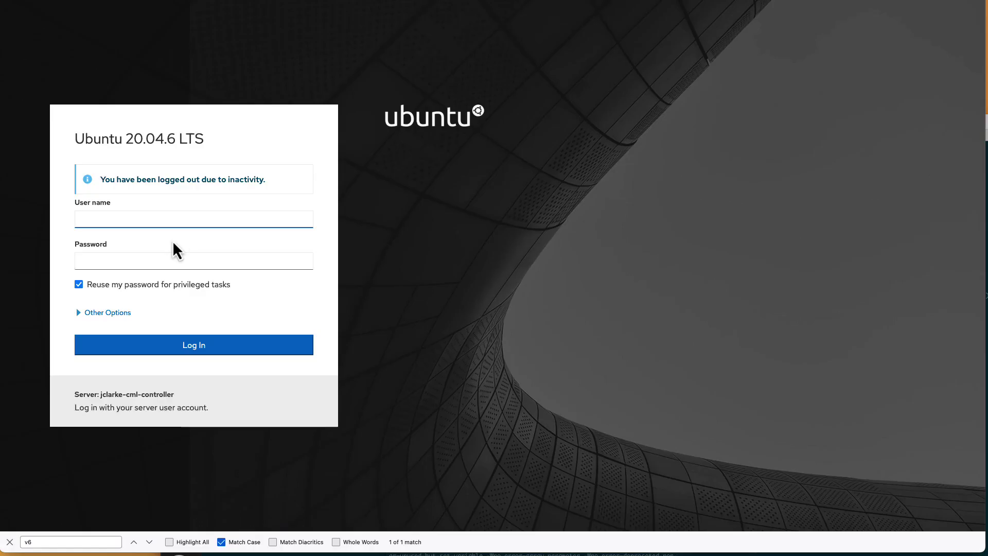
Log in to Cockpit on the controller with the sysadmin account and its password.
type("sysadmin")
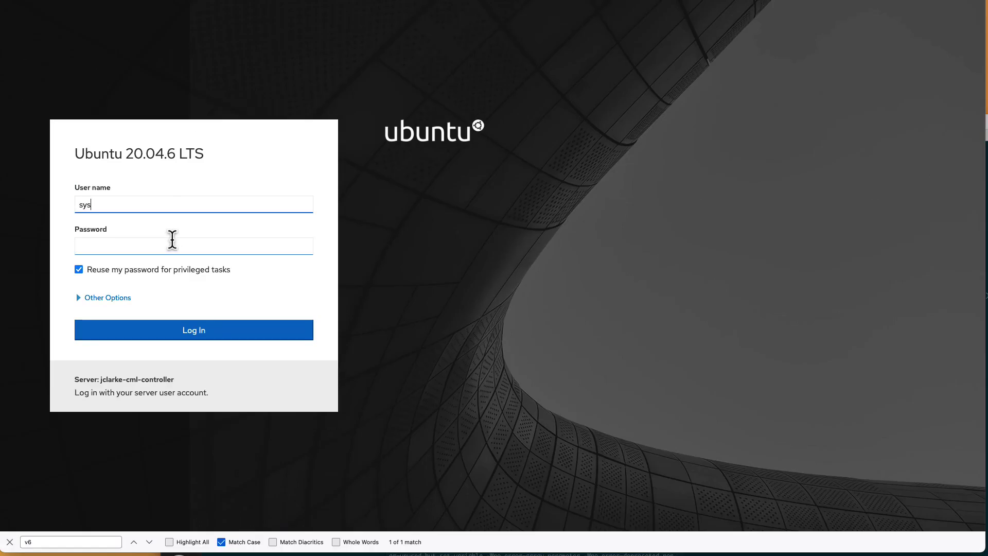
left_click(172, 239)
type("*********")
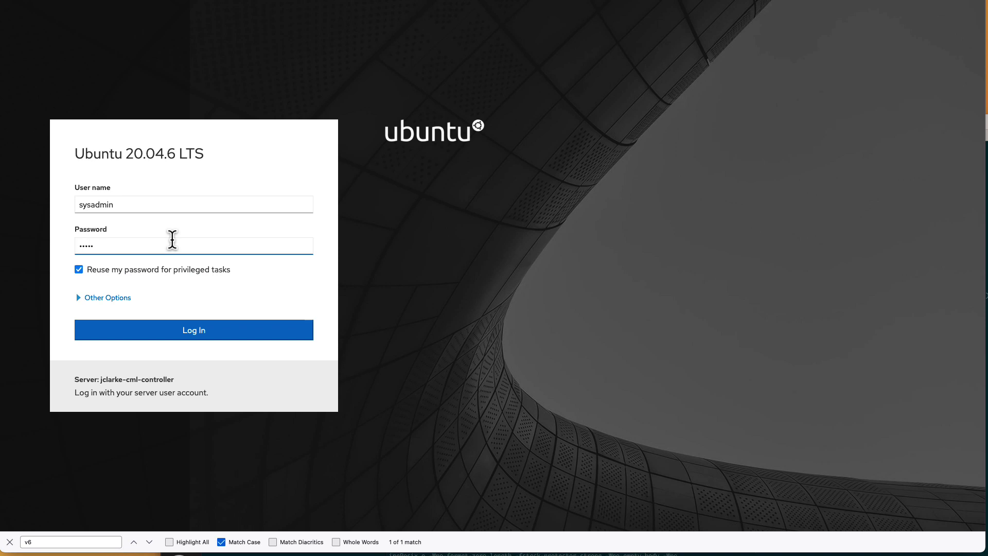
key("Return")
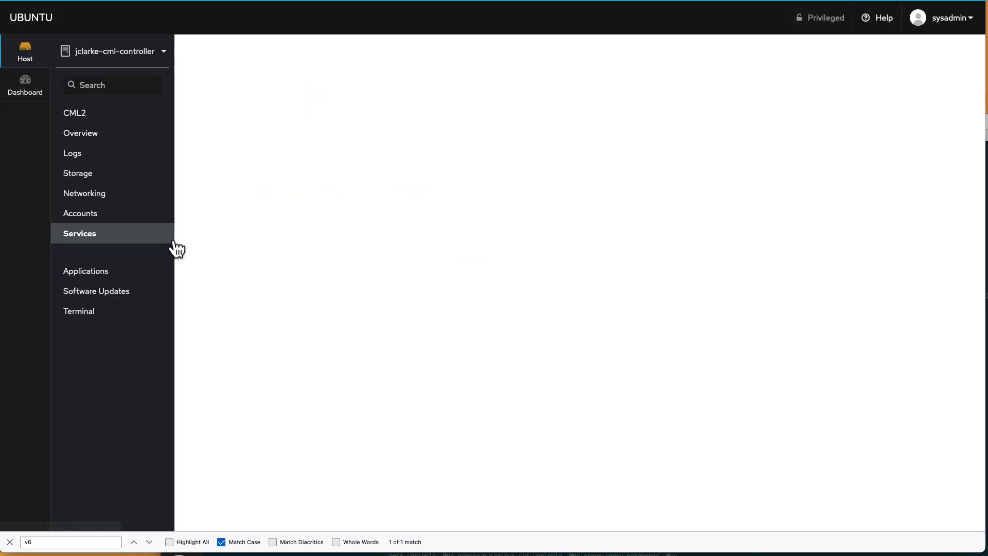
On the CML2 page, expand Software Upgrade and start the upgrade.
left_click(75, 112)
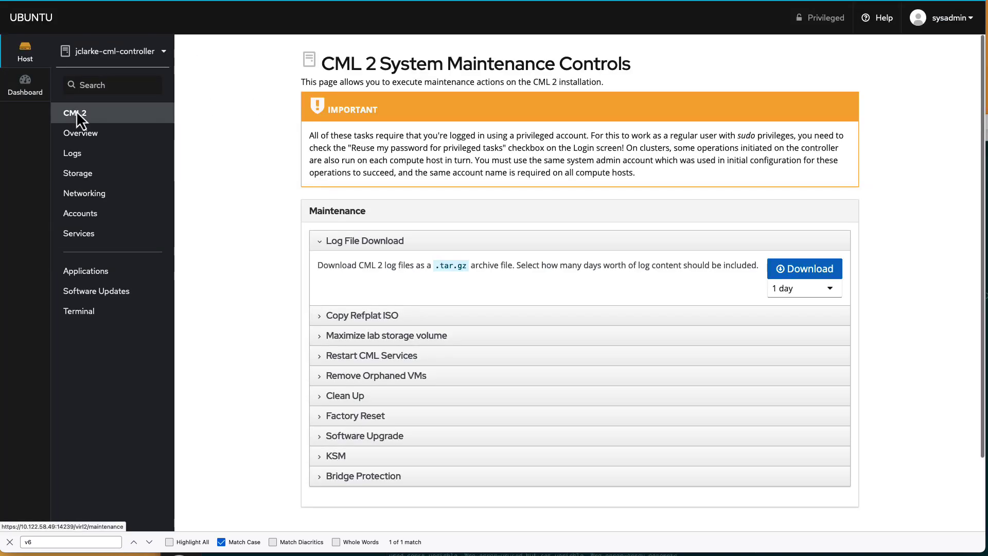
left_click(321, 436)
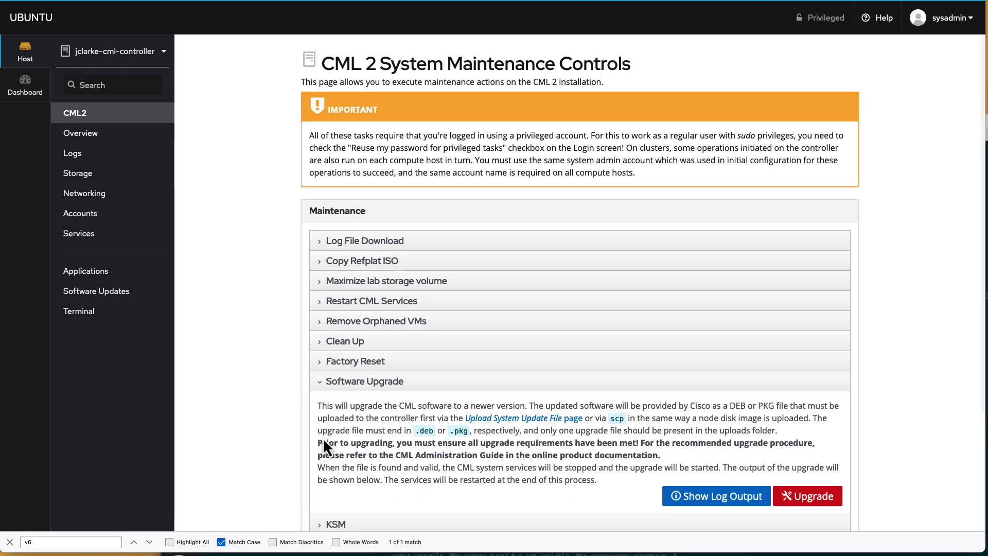
scroll(322, 437, "down", 1)
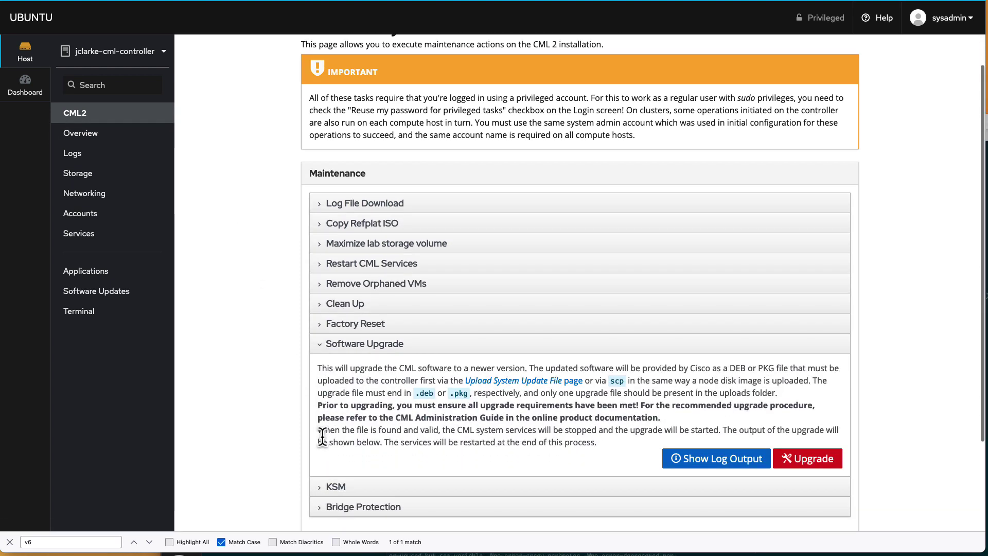
left_click(822, 459)
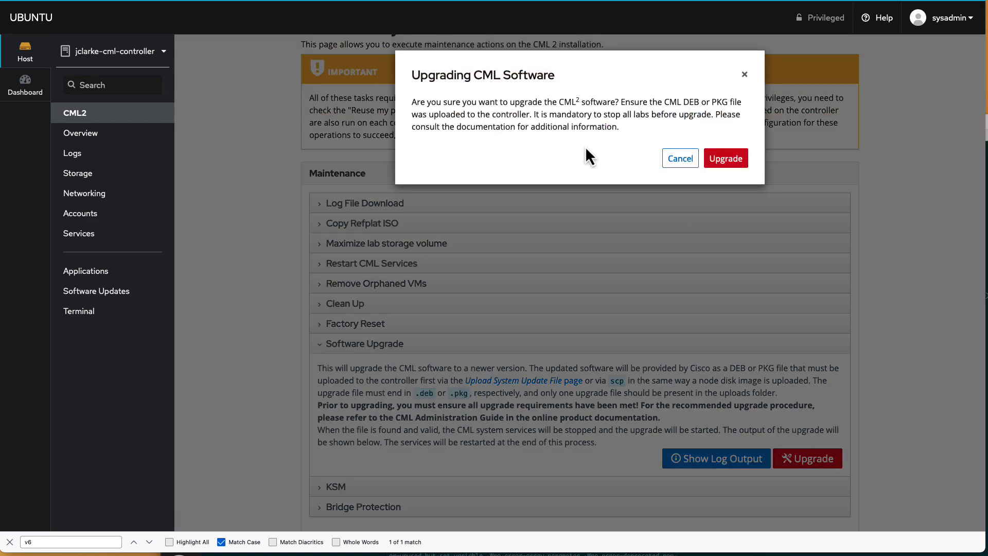
Confirm the upgrade and review the log as the 5.4.0-162 kernel and cml2 2.6.1-8 packages install.
left_click(725, 158)
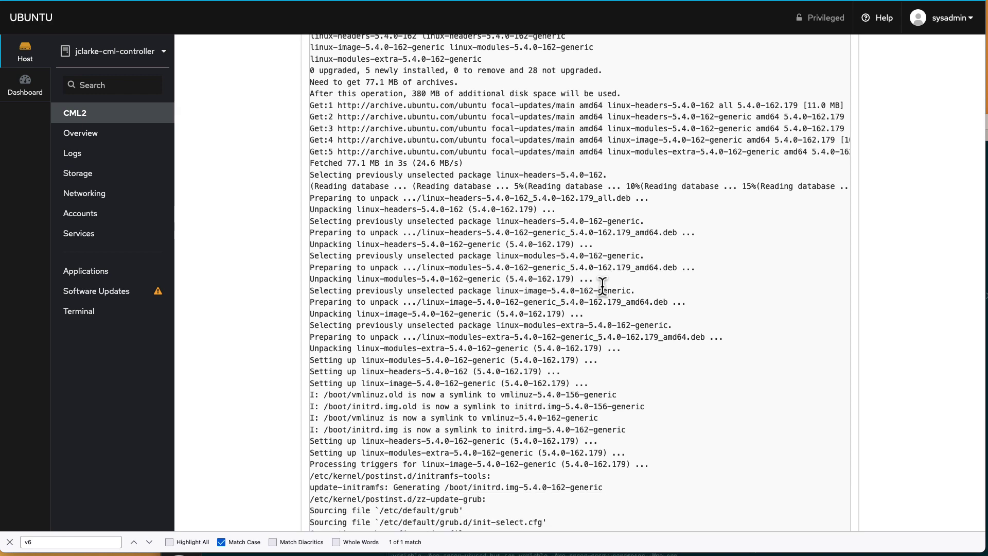
scroll(602, 285, "down", 3)
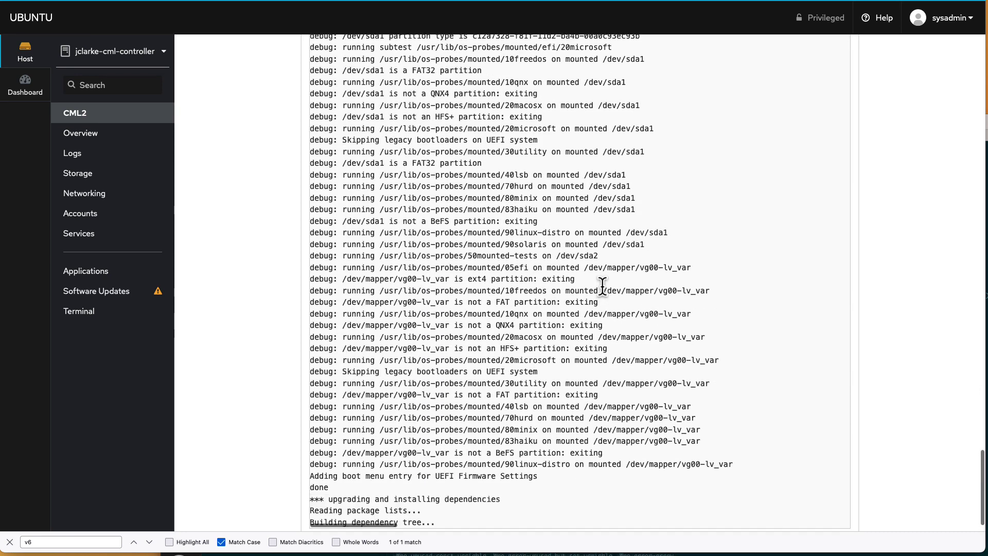
scroll(602, 285, "up", 5)
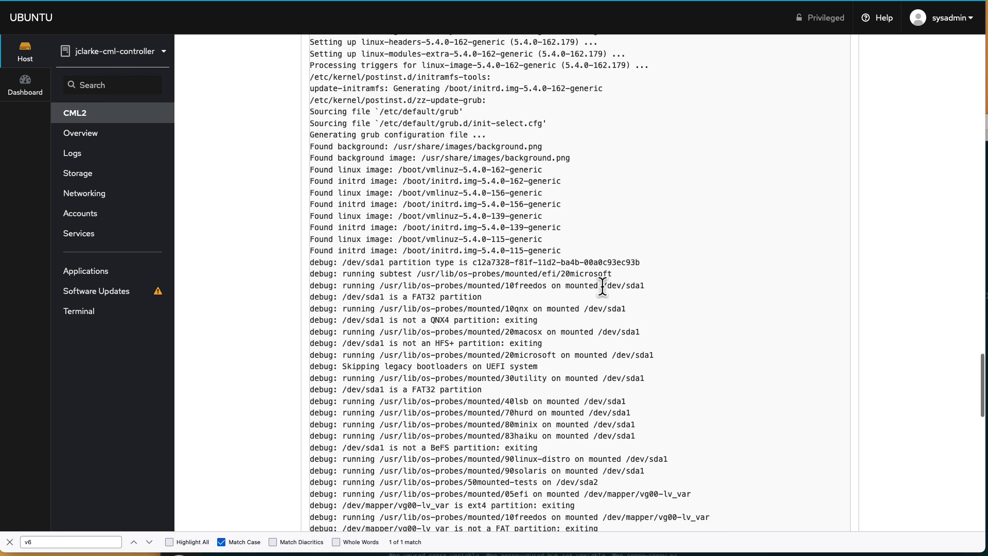
scroll(529, 242, "down", 10)
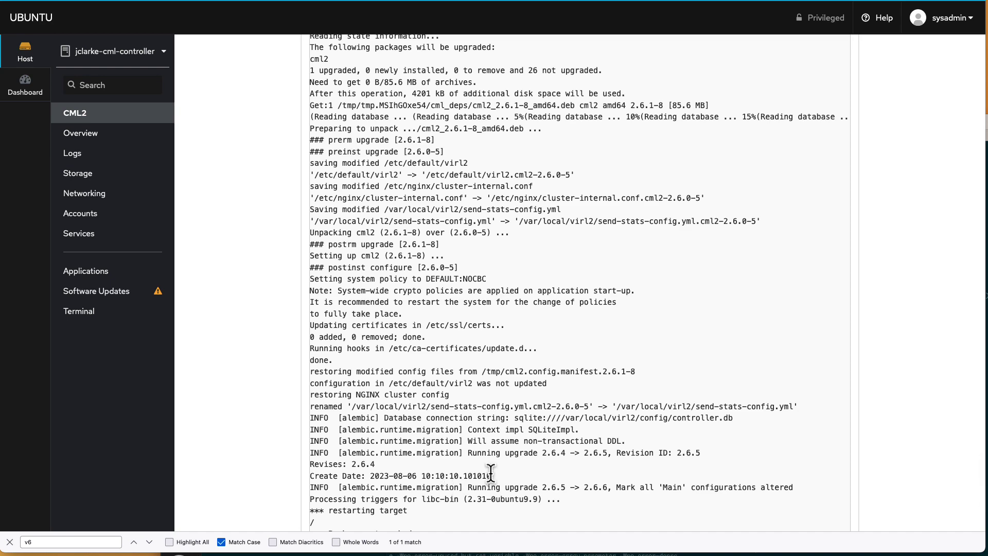
scroll(529, 470, "down", 5)
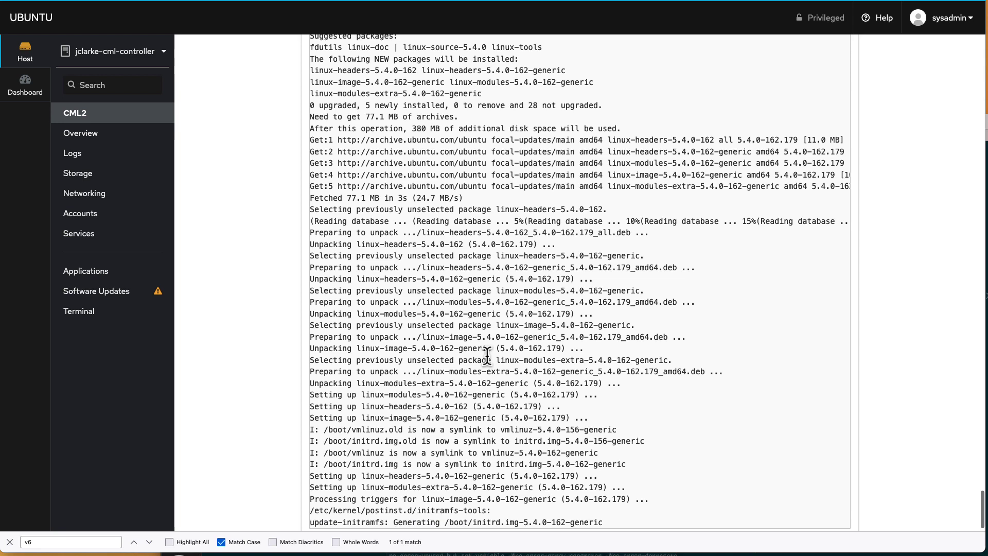
Scroll the upgrade log to track compute-01 finishing and compute-02's upgrade starting.
scroll(487, 355, "down", 2)
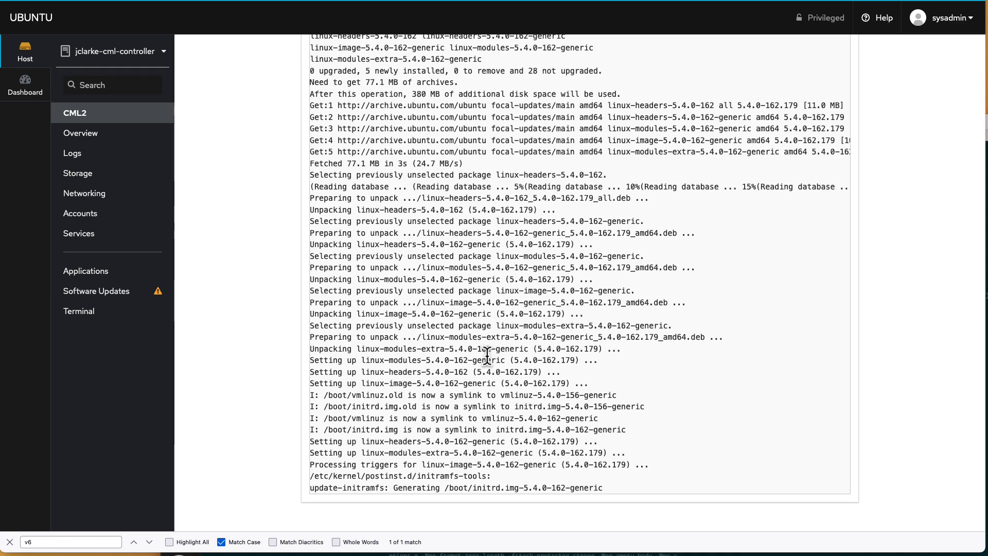
scroll(487, 355, "up", 15)
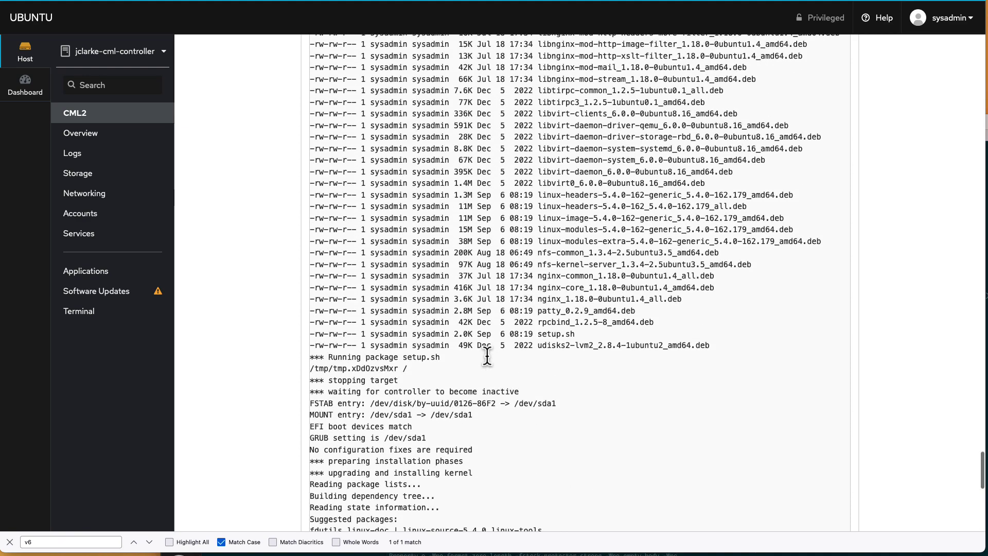
scroll(487, 356, "up", 15)
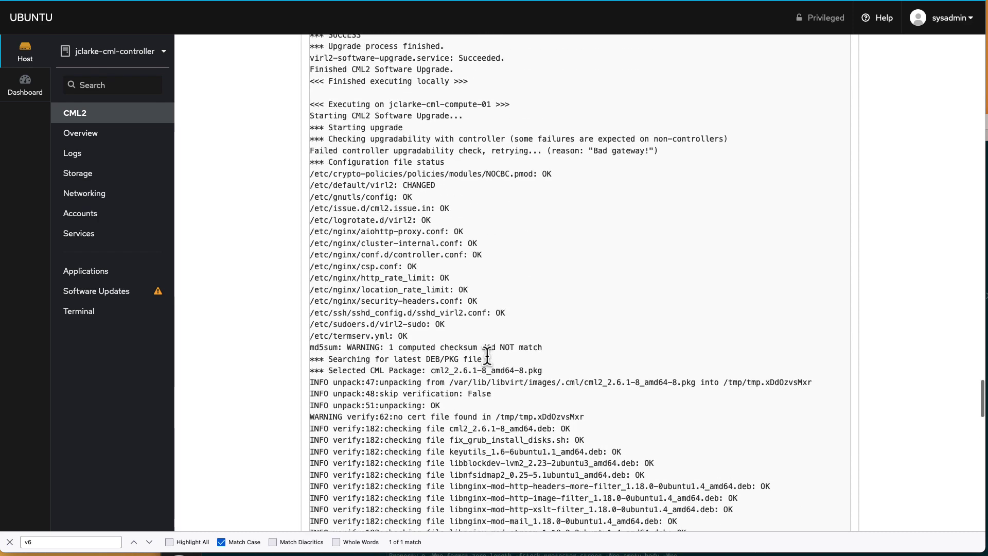
scroll(486, 356, "up", 1)
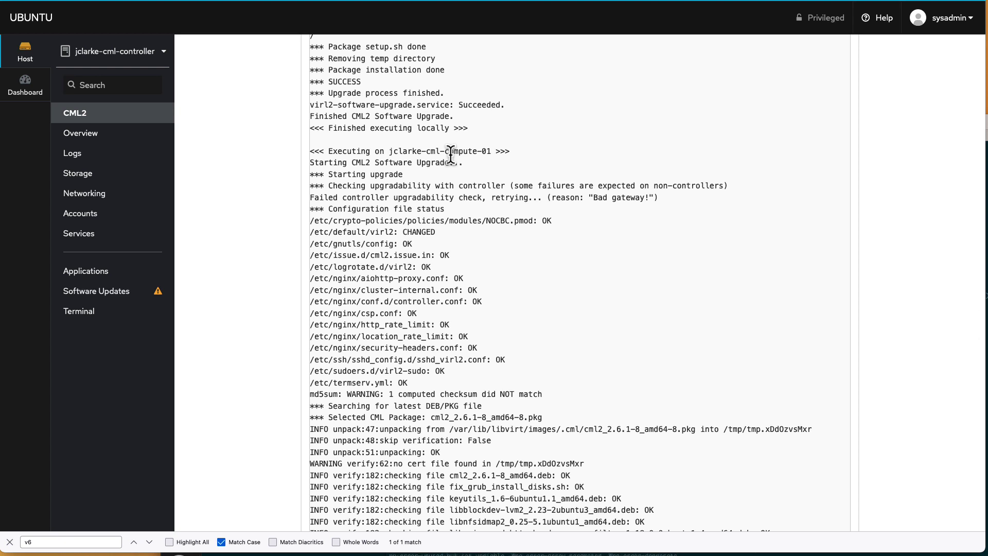
scroll(450, 154, "down", 20)
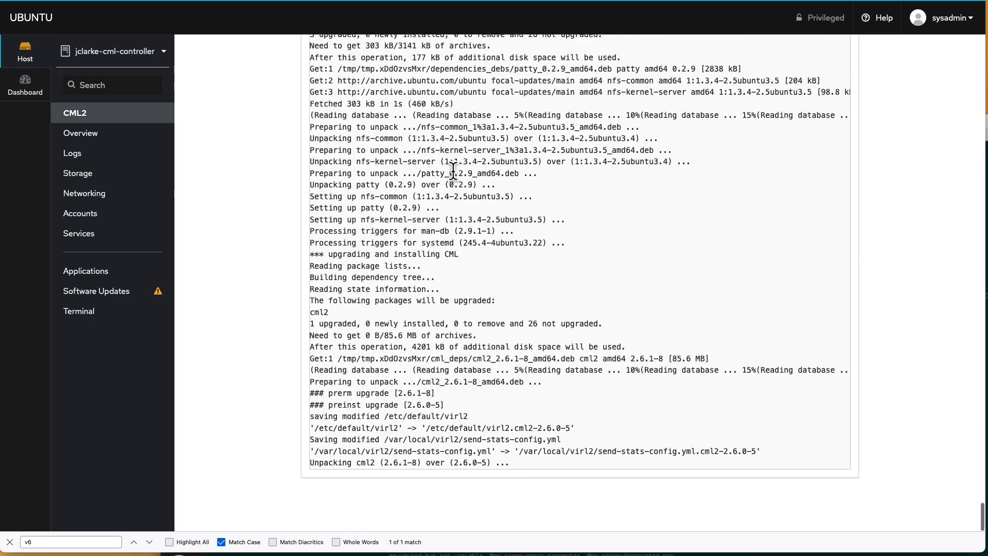
scroll(453, 170, "up", 20)
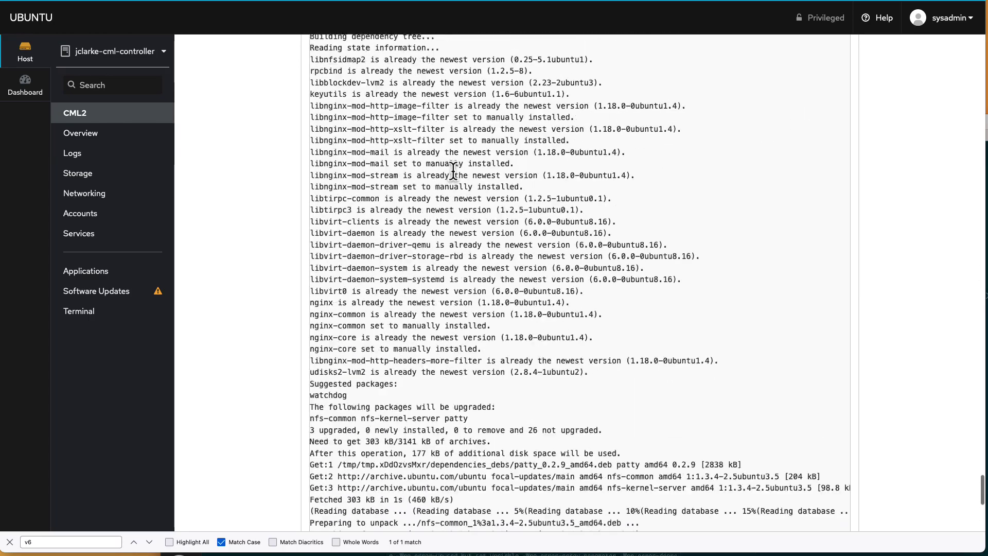
scroll(452, 170, "up", 20)
scroll(453, 171, "up", 20)
scroll(452, 171, "up", 12)
scroll(453, 172, "down", 20)
scroll(453, 172, "down", 20)
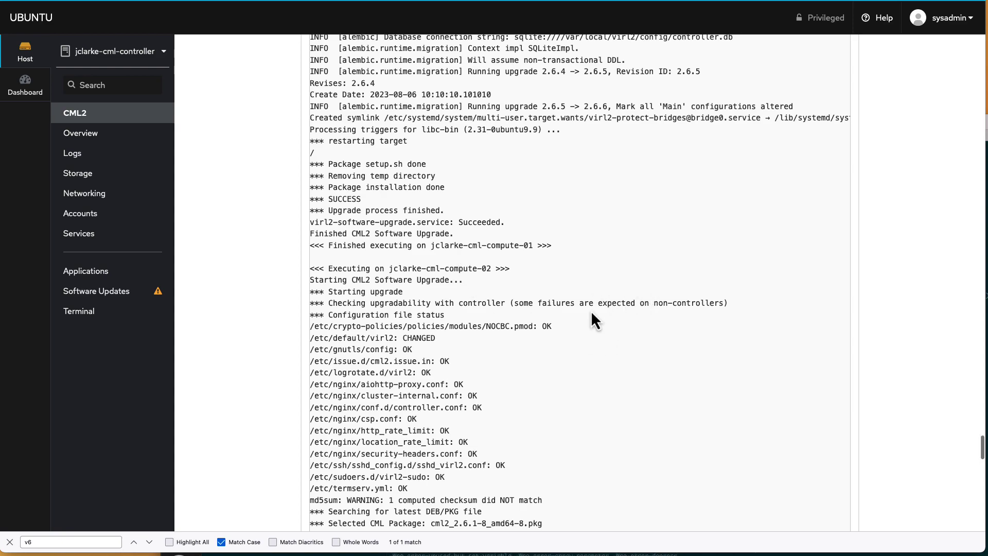
Scroll to the end of the log until 'Finished executing on all computes' appears.
scroll(591, 320, "down", 15)
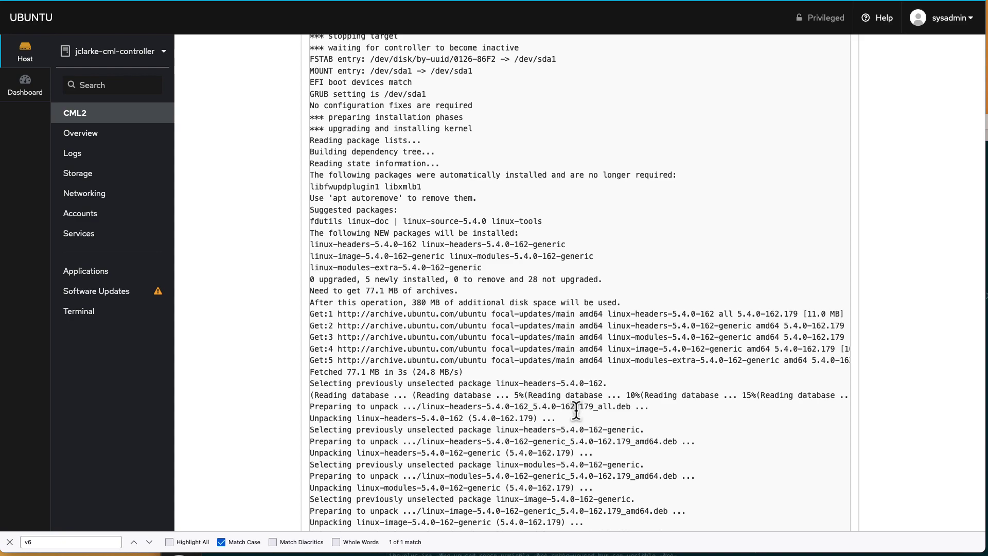
scroll(576, 412, "down", 15)
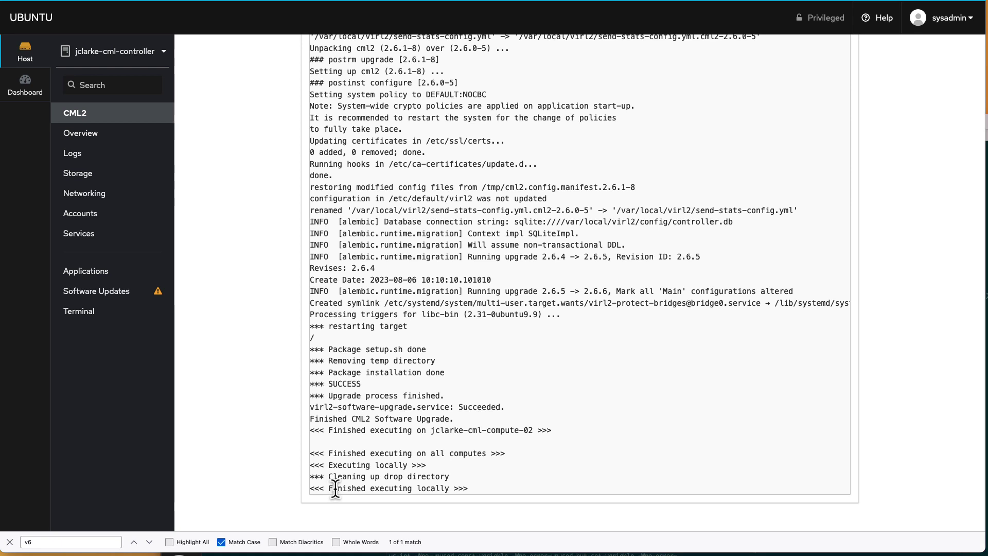
scroll(463, 482, "down", 2)
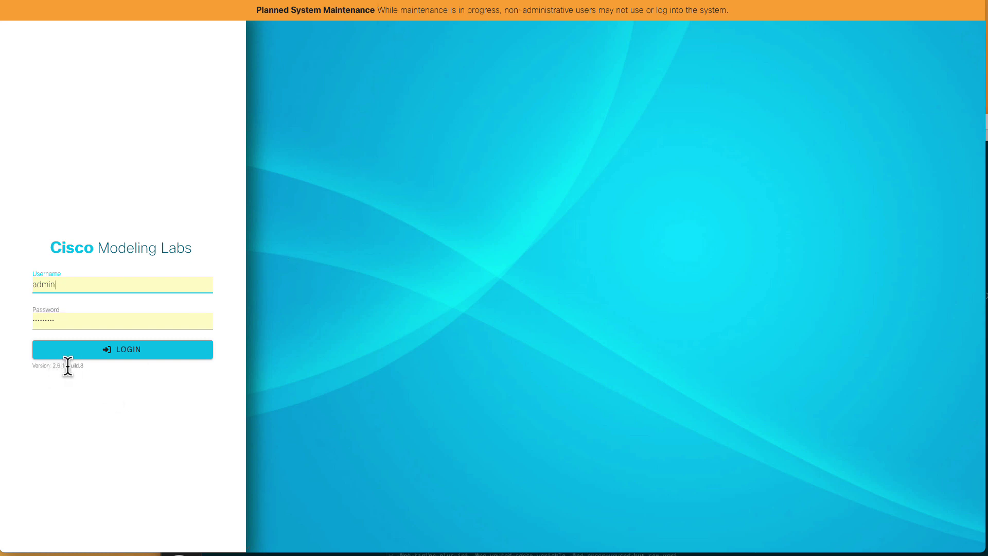
Log in as administrator, dismiss the Telemetry notice, and reach Compute Hosts through System Maintenance.
left_click(107, 354)
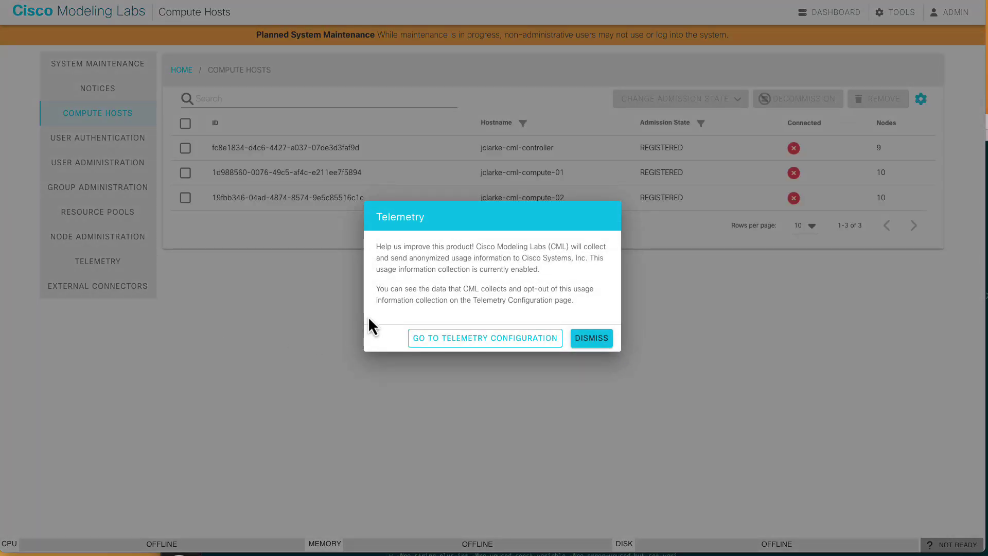
left_click(586, 339)
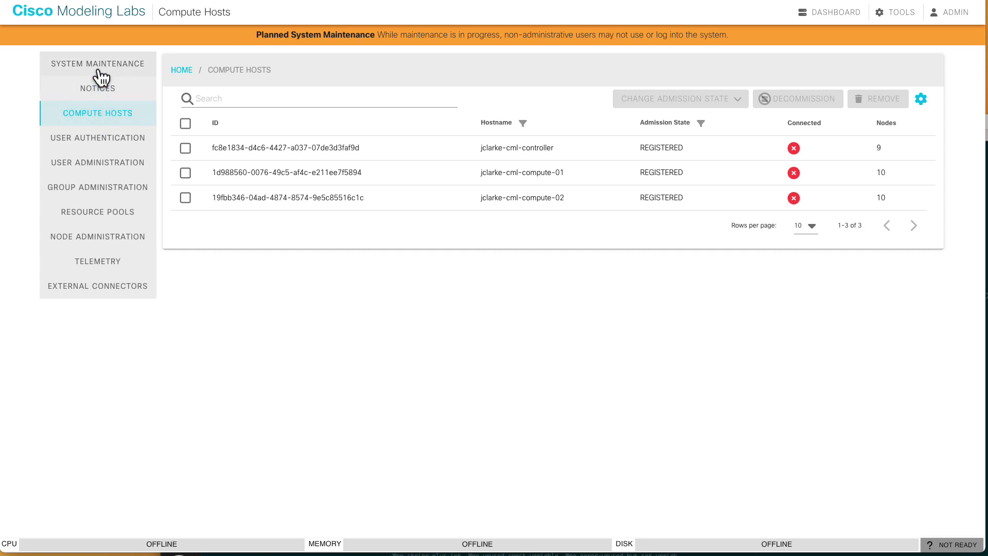
left_click(70, 66)
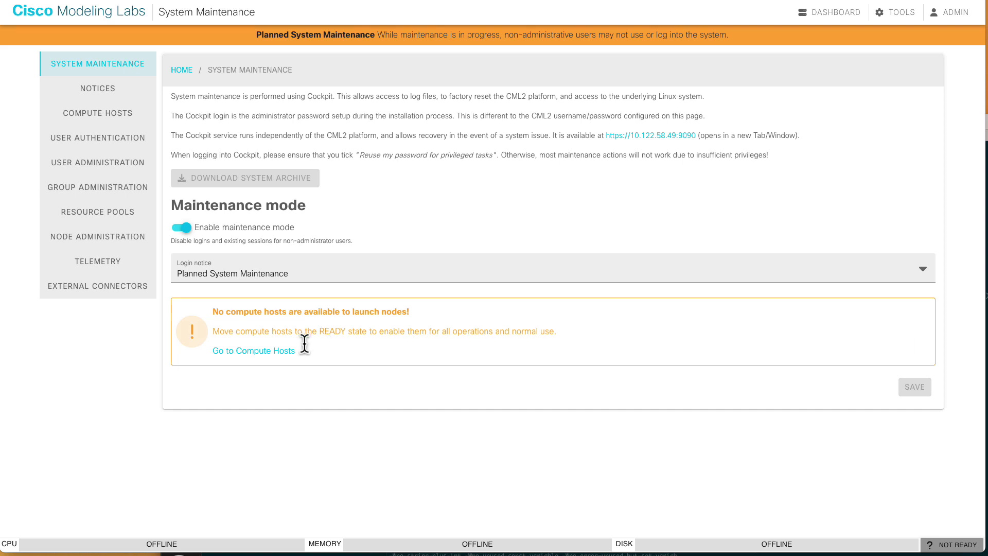
left_click(246, 352)
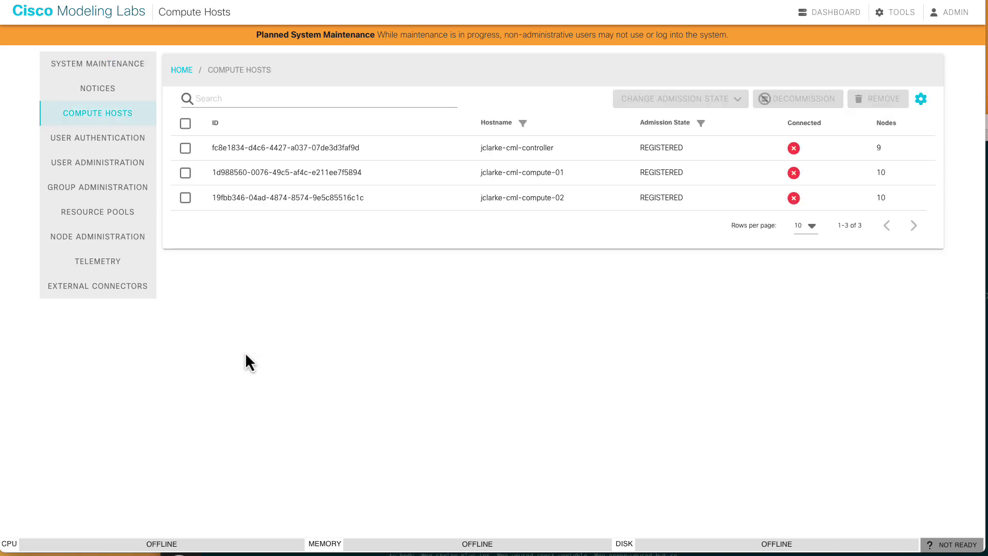
Set the admission state of all three compute hosts to READY.
left_click(185, 124)
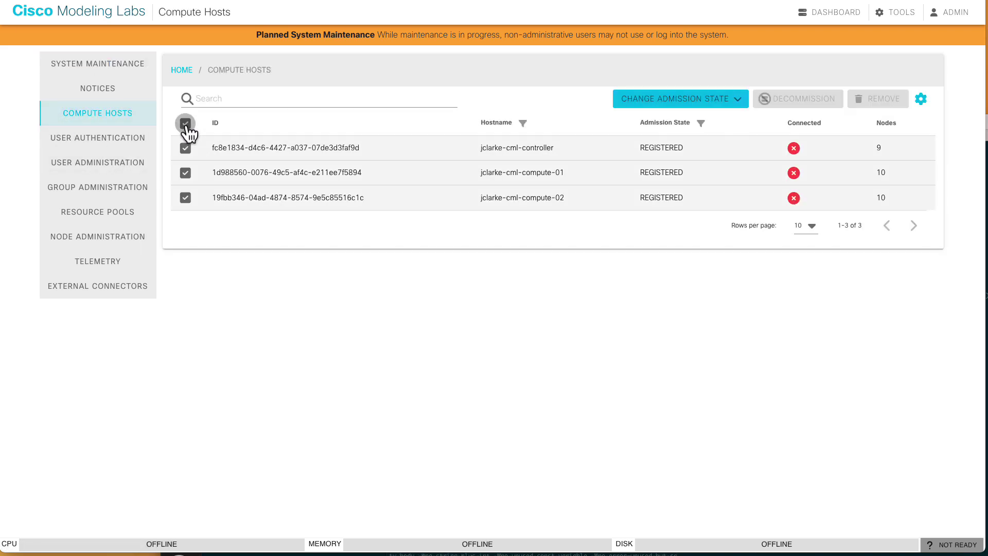
left_click(674, 100)
left_click(659, 173)
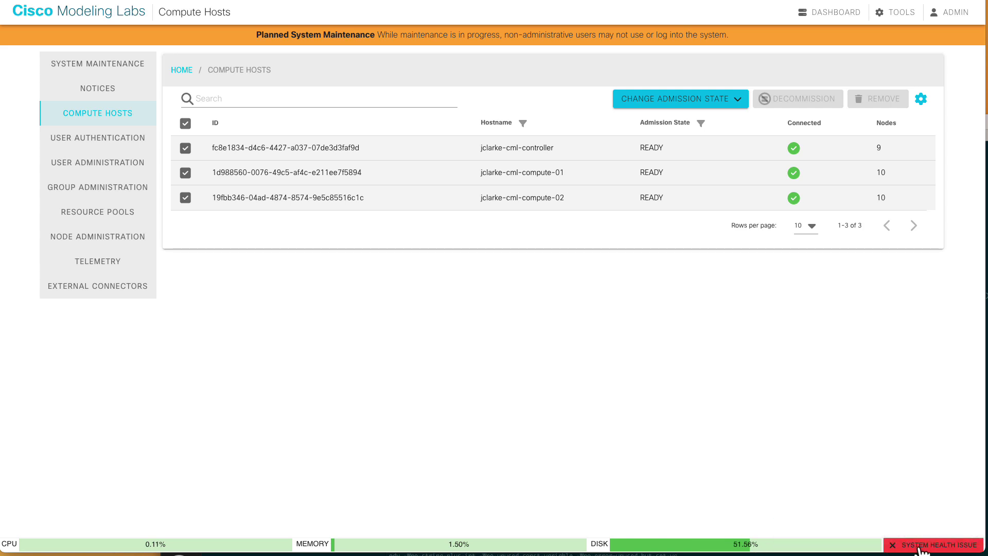
Review per-host resource statistics and the System Status health details.
left_click(814, 547)
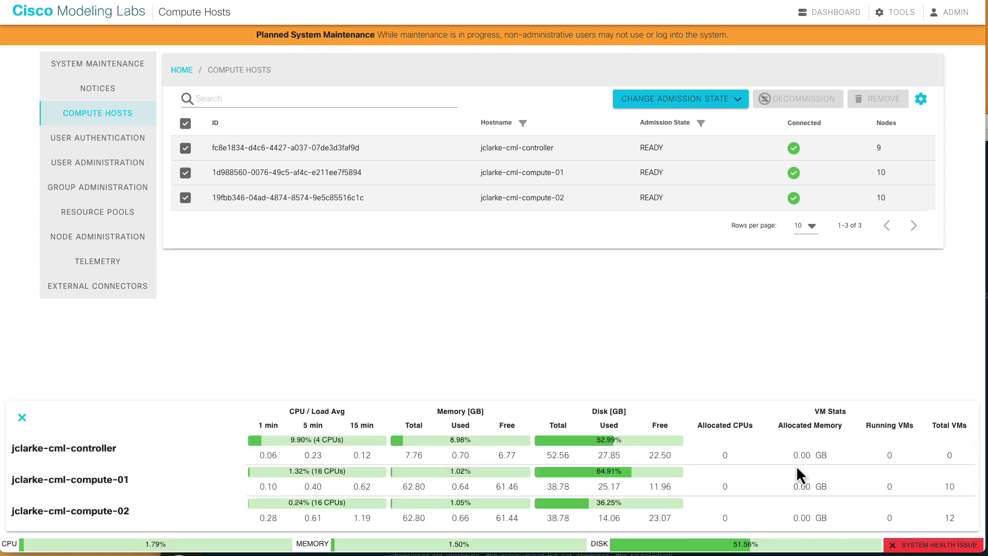
left_click(929, 548)
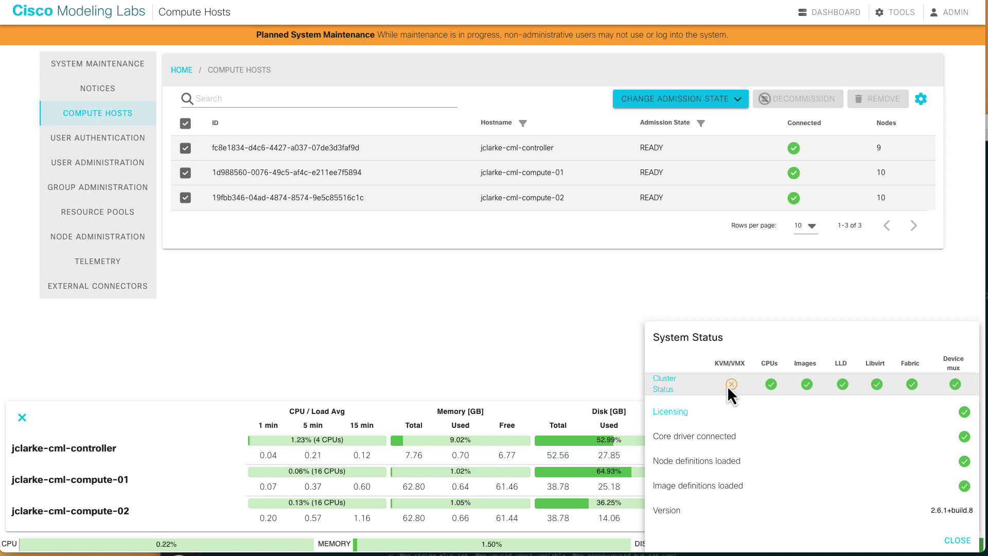
left_click(600, 362)
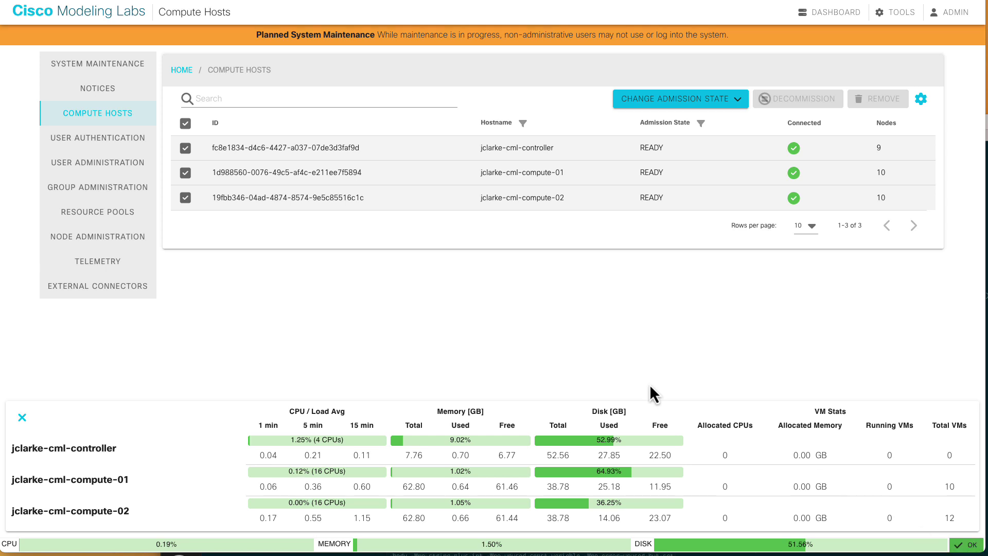
Disable and save 'Enable maintenance mode' in System Maintenance, then return to the lab dashboard.
left_click(97, 71)
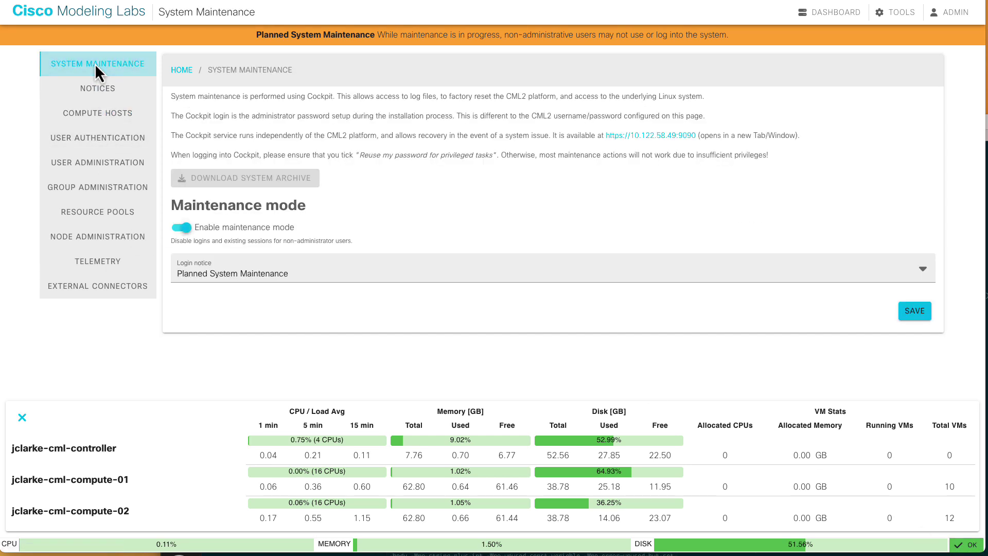
left_click(180, 228)
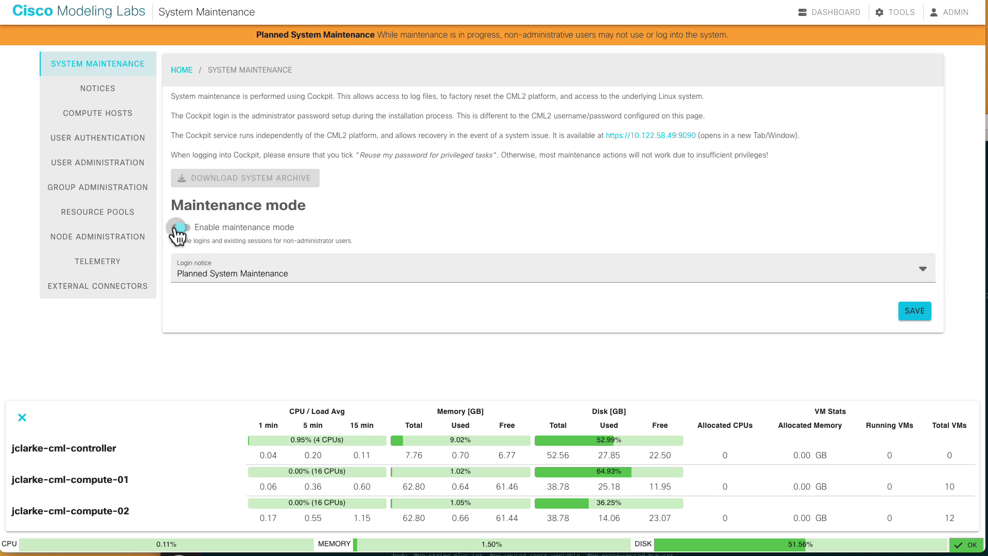
left_click(916, 311)
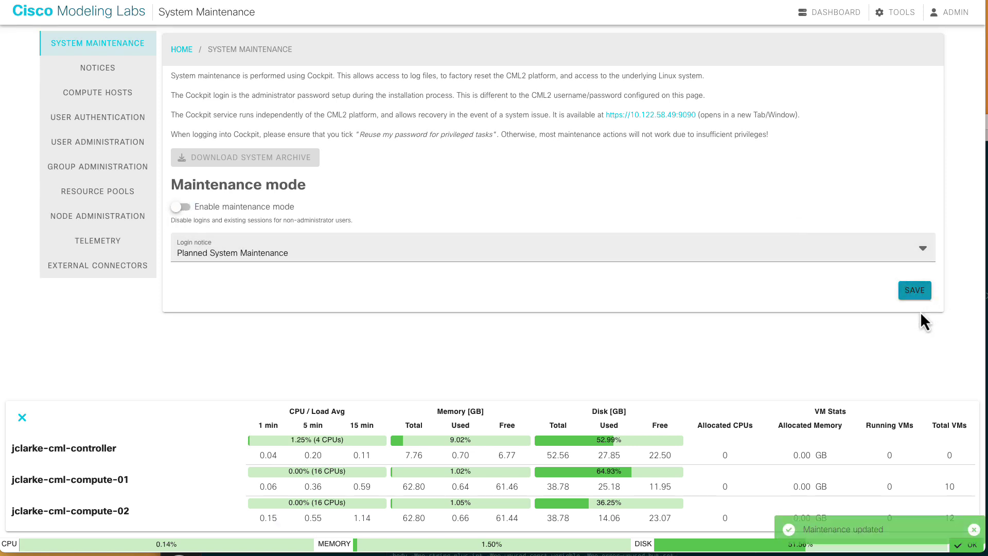
left_click(78, 15)
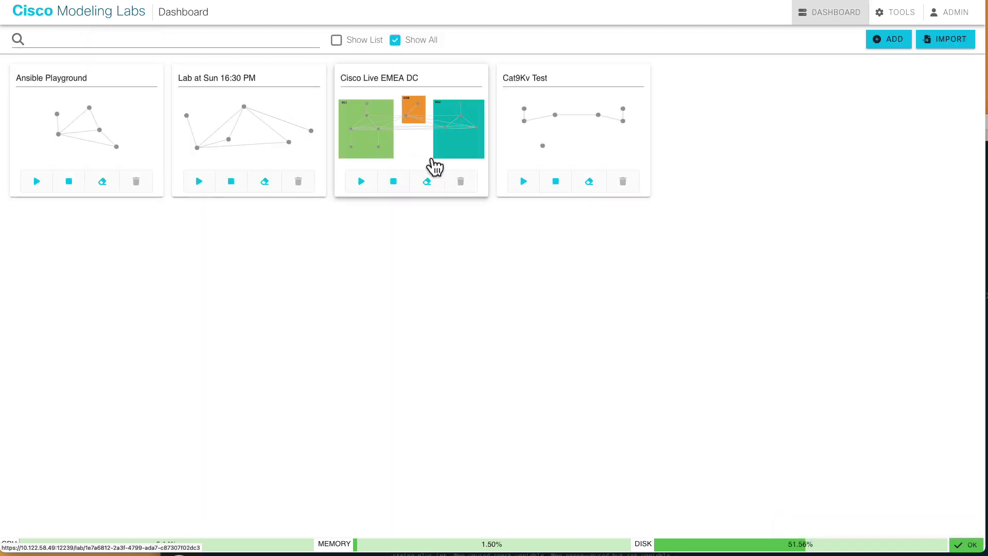
Open and start the Cisco Live EMEA DC lab, then call up internet-rtr-01's node actions.
left_click(410, 162)
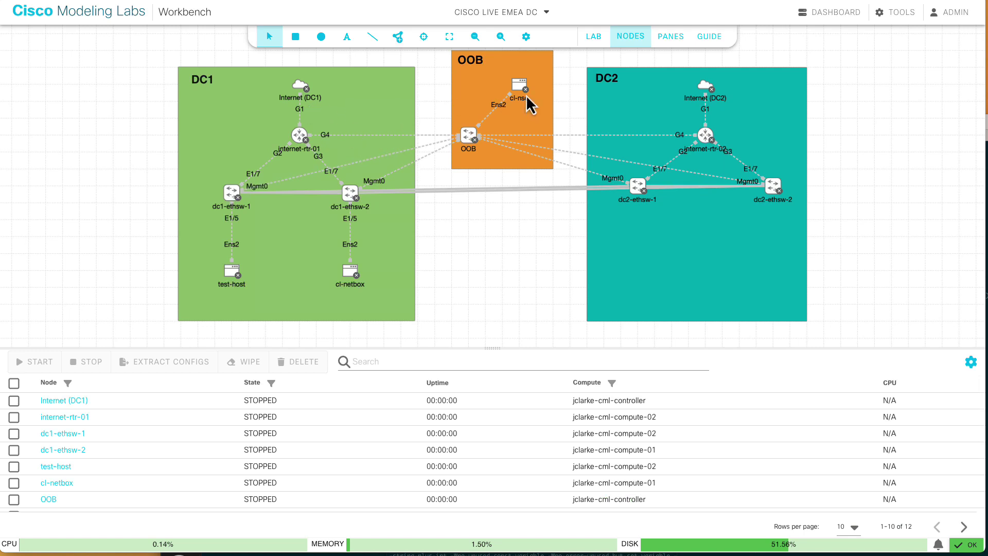
left_click(598, 37)
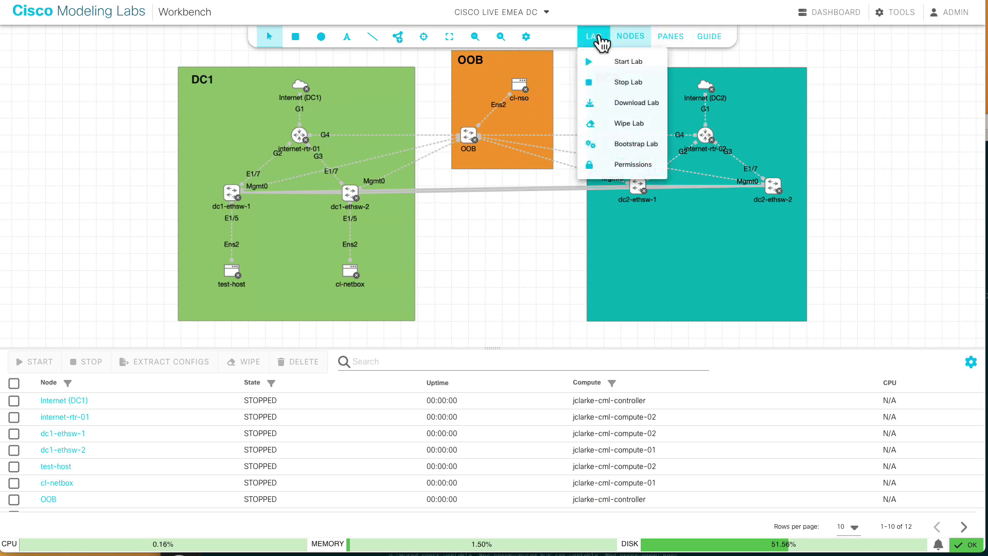
left_click(608, 64)
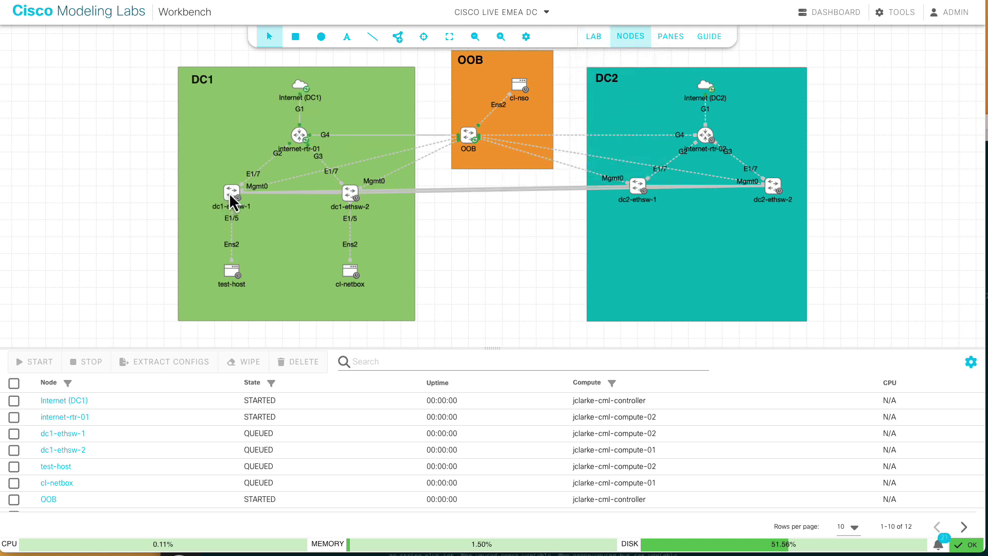
right_click(299, 139)
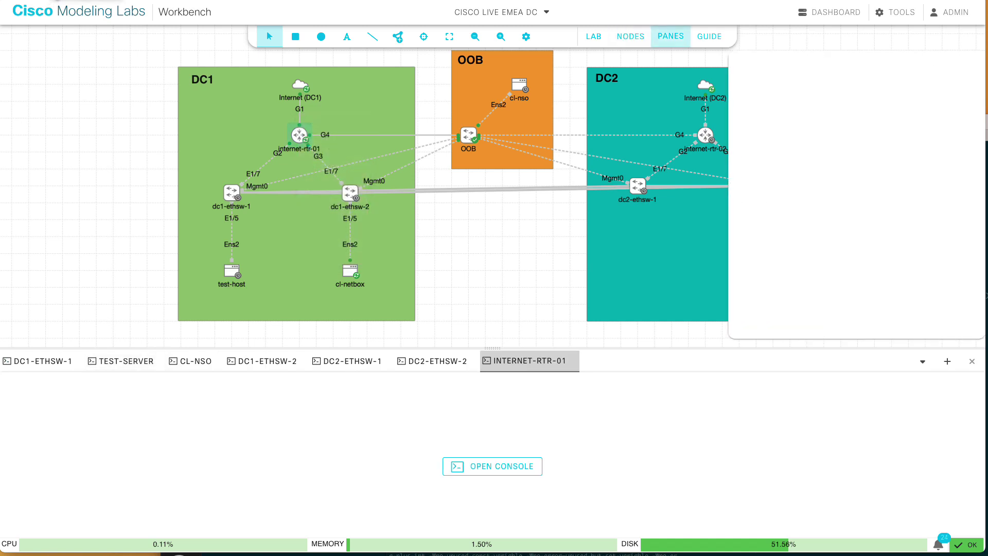
Reload the Workbench page so the internet-rtr-01 console becomes a live terminal.
left_click(381, 2)
key("Escape")
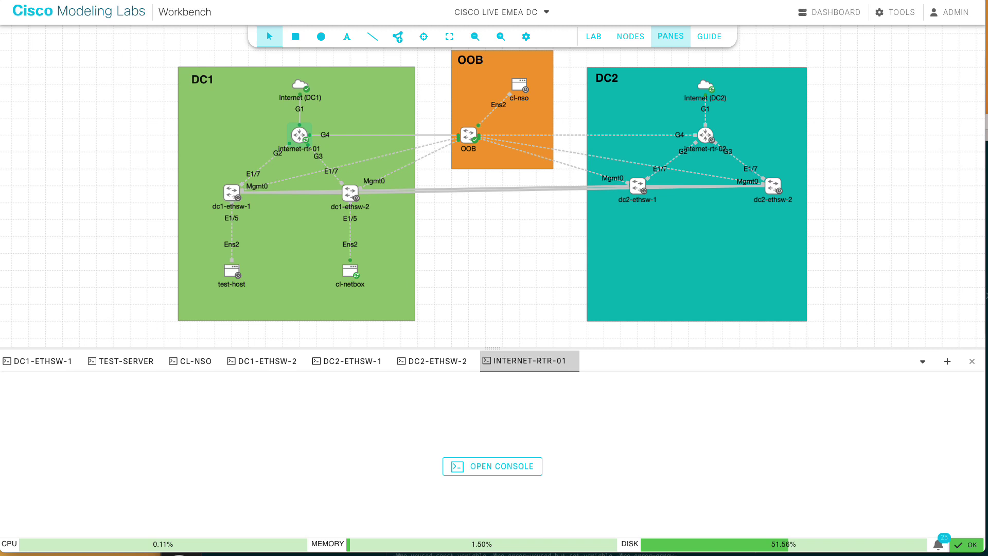
key("super+l")
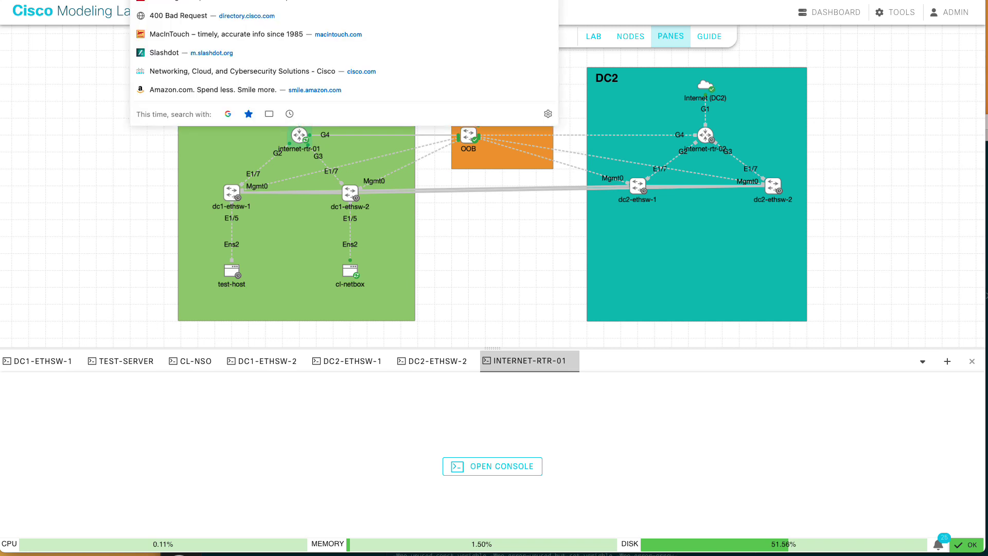
key("Return")
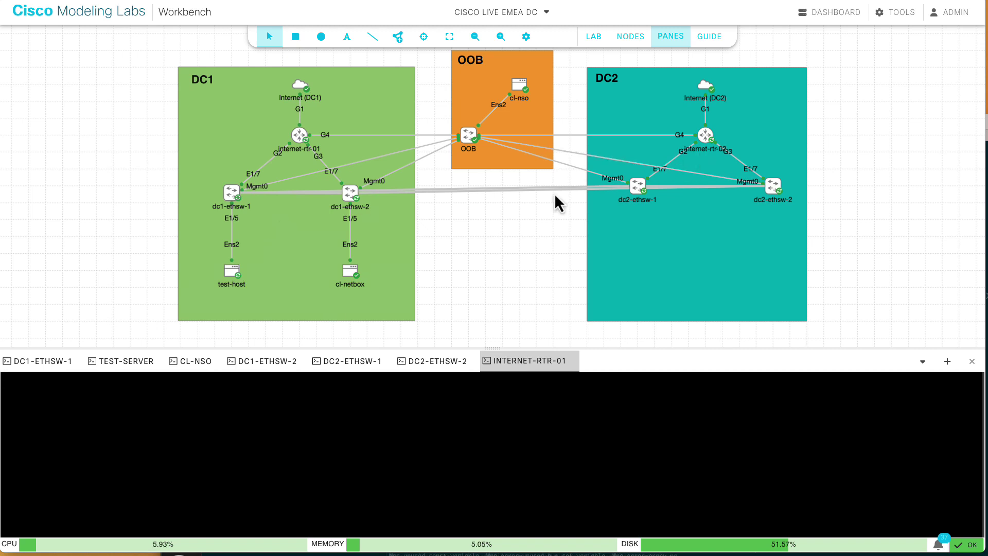
Connect to the cl-netbox console and bring up its Ubuntu 20.04.6 login prompt.
right_click(349, 272)
left_click(384, 386)
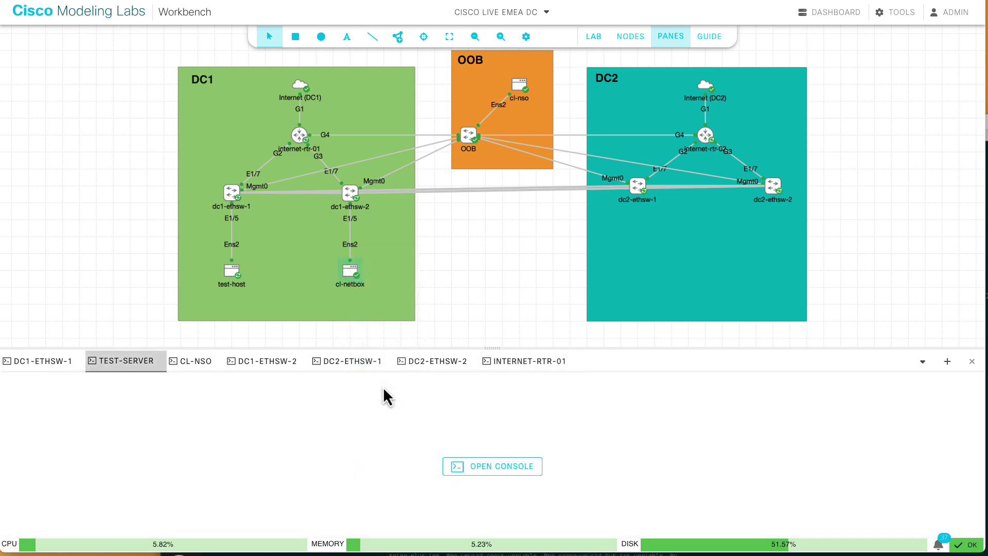
left_click(469, 460)
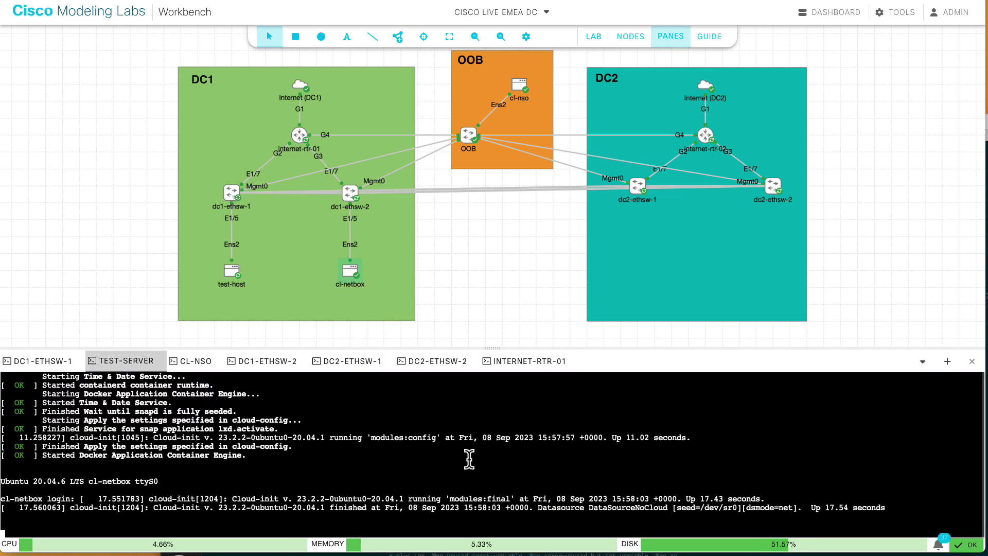
key("Return")
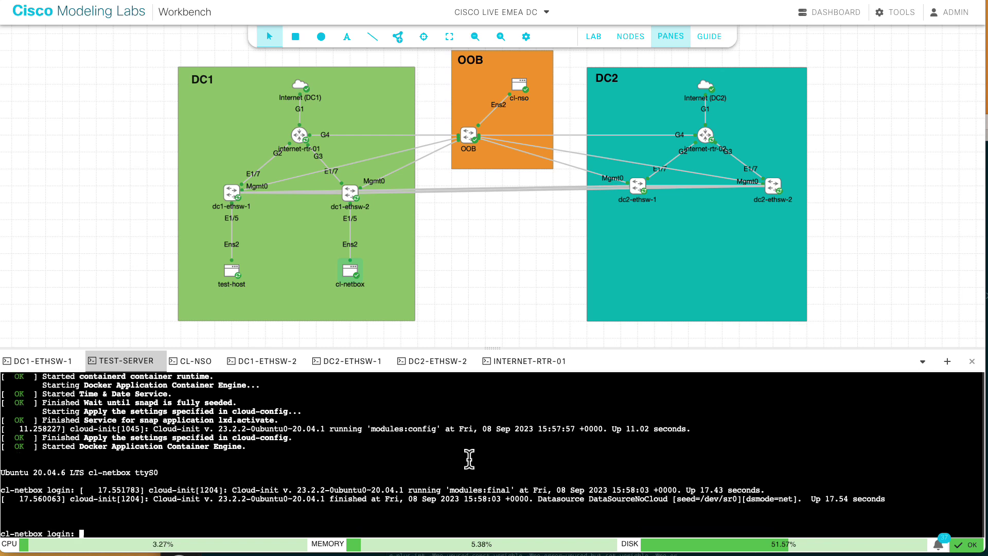